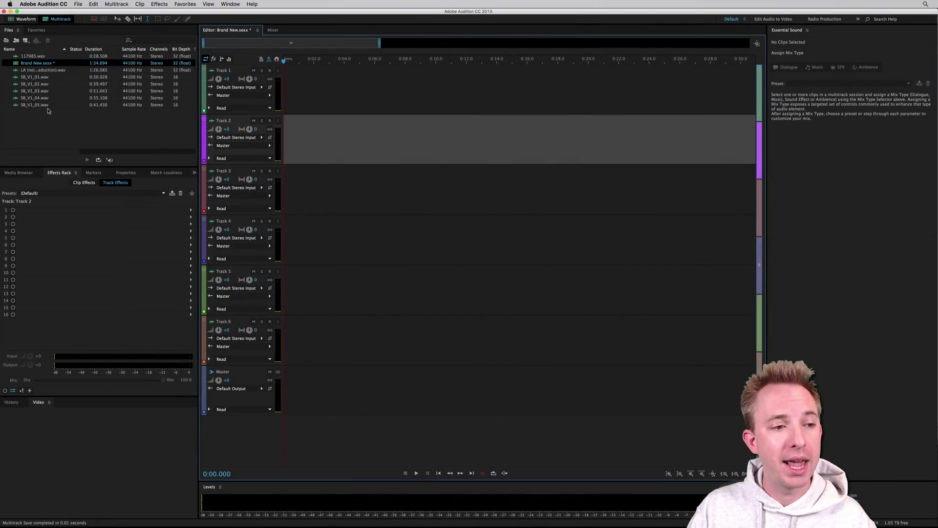
Place SB_V1_05.wav on Track 1, the LA noise reduction file on Track 2, and 117985 on Track 3.
click(40, 107)
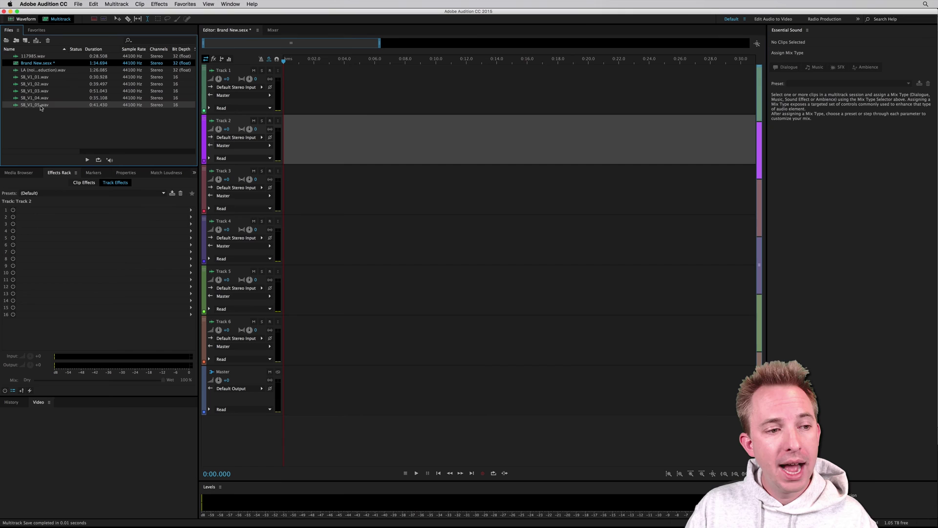
drag(40, 108, 293, 90)
drag(50, 73, 316, 130)
drag(29, 57, 361, 191)
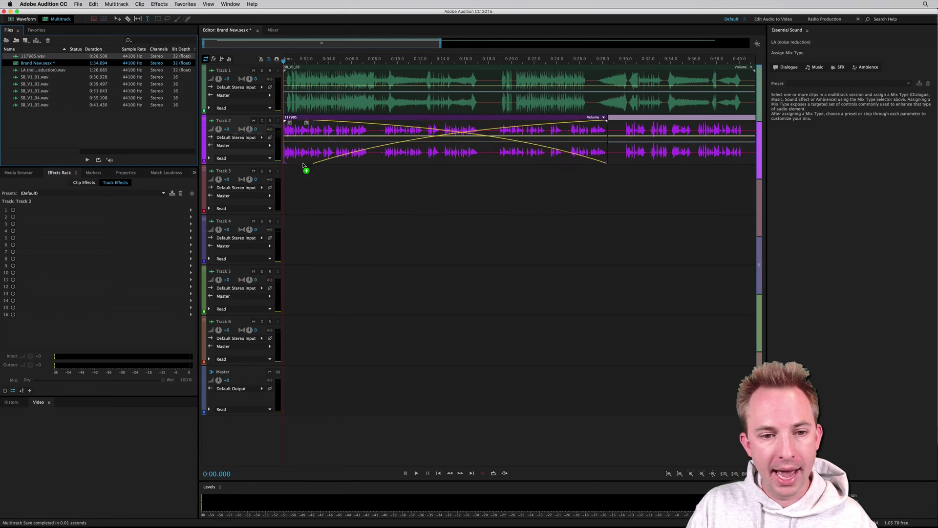
click(429, 239)
Delete the extra 117985 clip and cut a range from the Track 2 clip, splitting it in two.
click(451, 210)
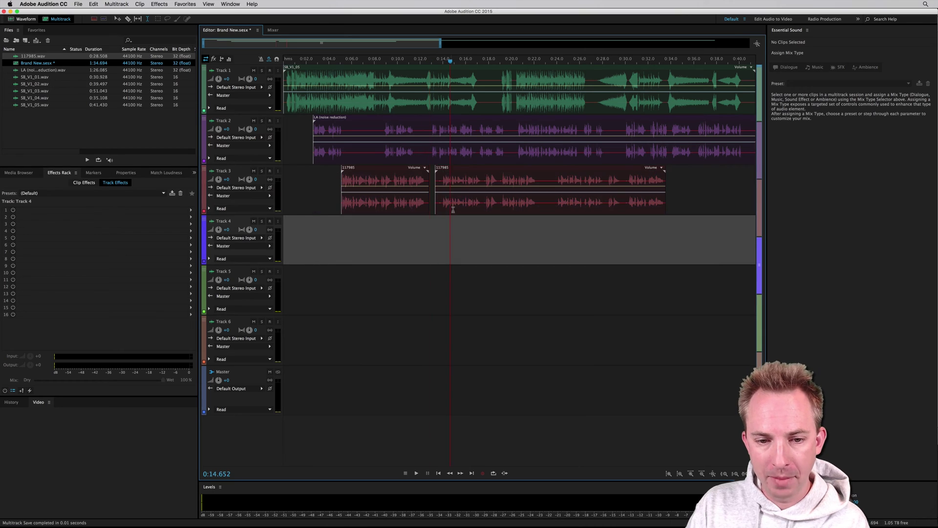
click(453, 209)
key(Delete)
drag(352, 151, 753, 150)
key(Delete)
key(Delete)
Move the second Track 2 clip to end at 0:17.288, and shift the first Track 2 clip and the 117985 clip slightly earlier.
click(481, 142)
right_click(407, 146)
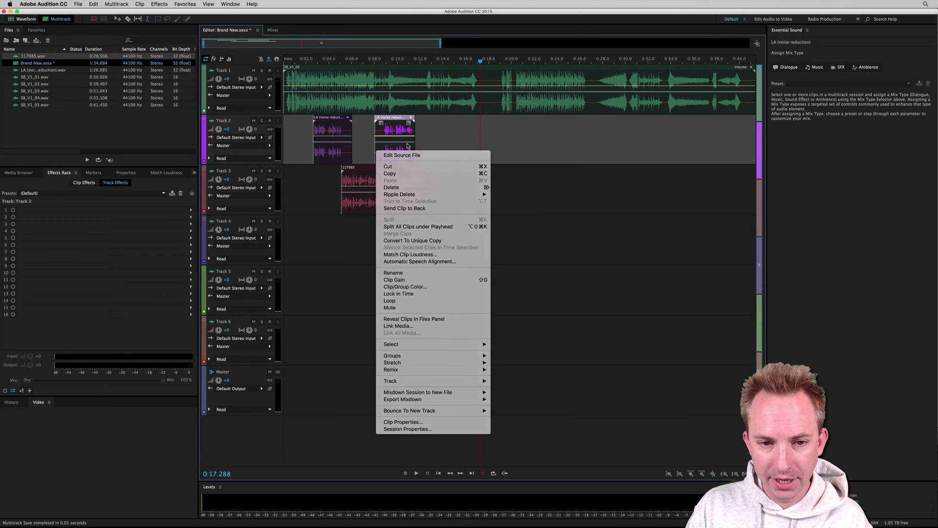
click(408, 146)
drag(406, 143, 470, 143)
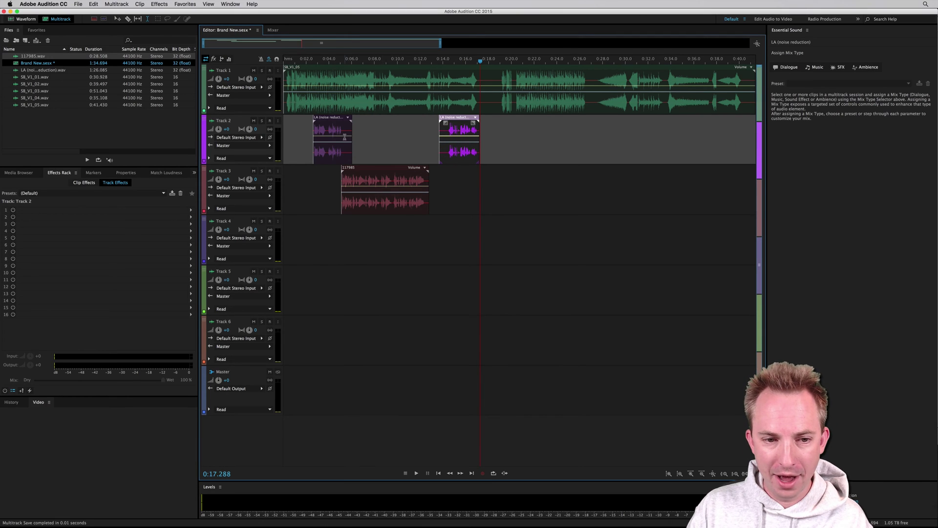
drag(326, 144, 306, 145)
click(381, 178)
drag(382, 179, 372, 178)
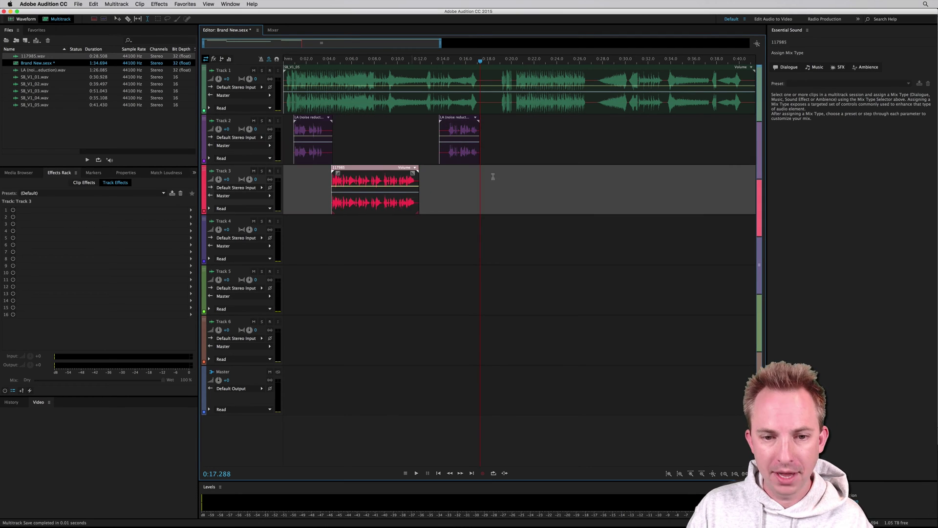
Trim the end of Track 1's SB_V1_05 clip at 0:21.616 and return the playhead to the start.
drag(481, 105, 515, 105)
key(Delete)
click(531, 100)
key(Delete)
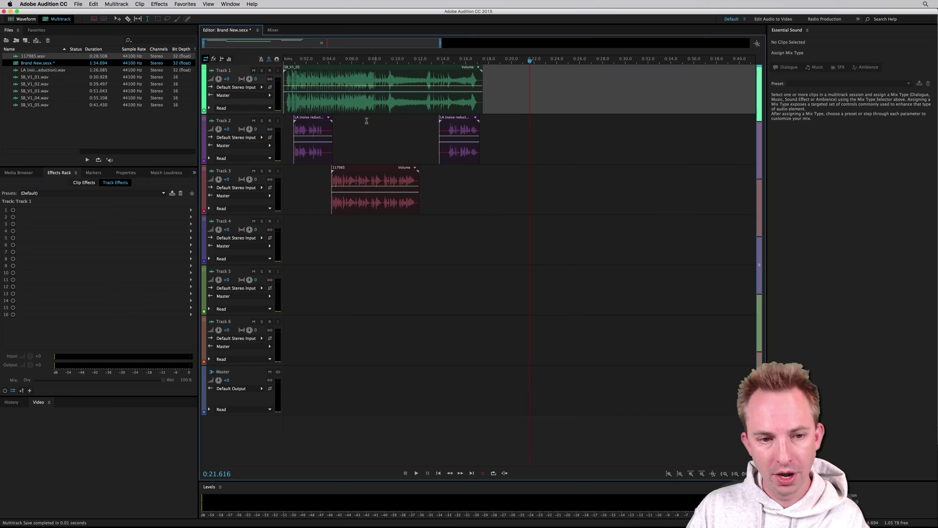
click(286, 120)
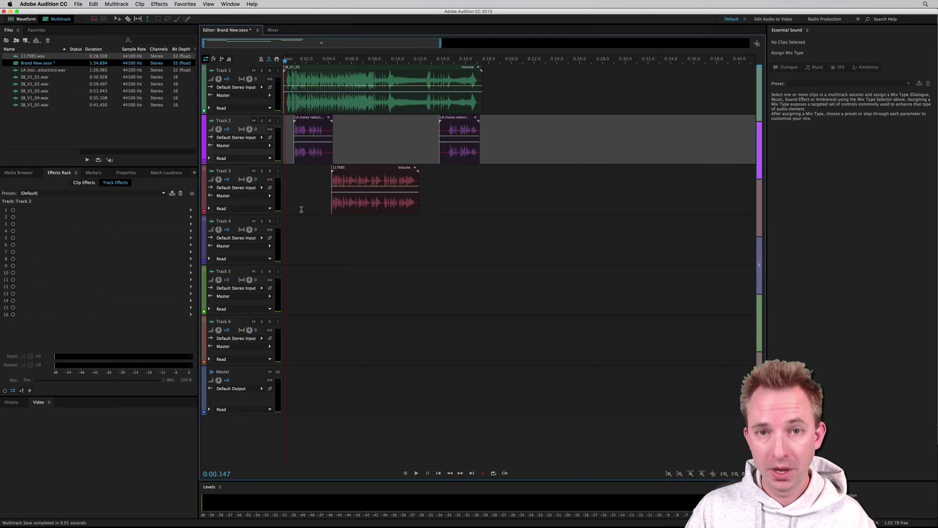
Open General preferences and go to the Auto Save page, which saves recovery data every 10 minutes.
click(52, 6)
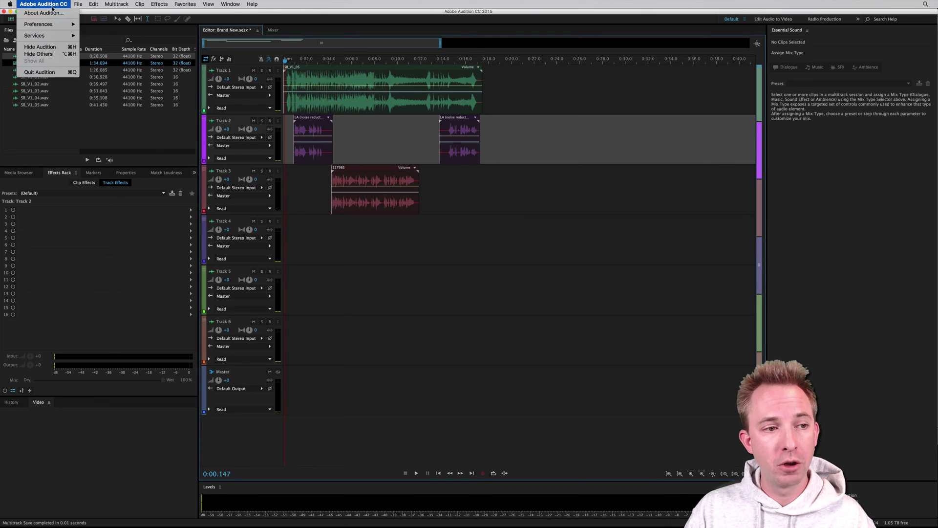
mouse_move(59, 24)
click(97, 24)
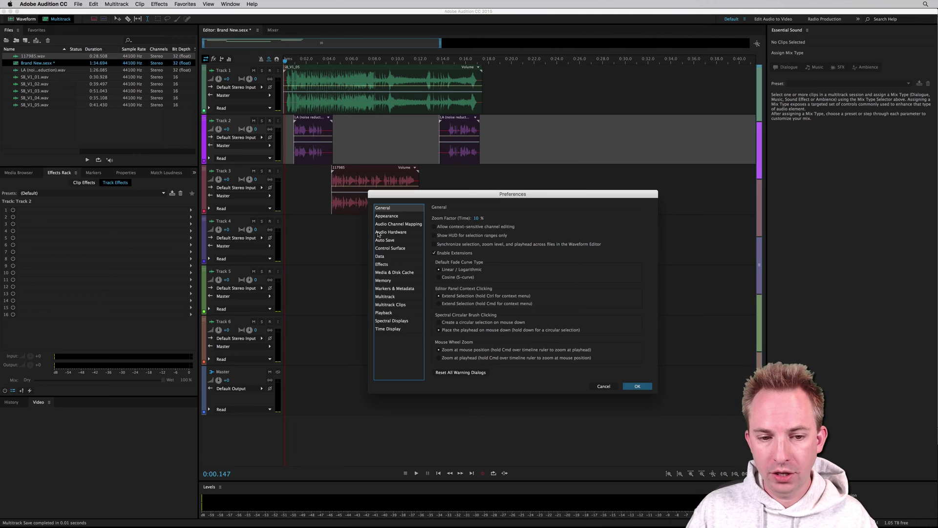
click(395, 216)
click(395, 224)
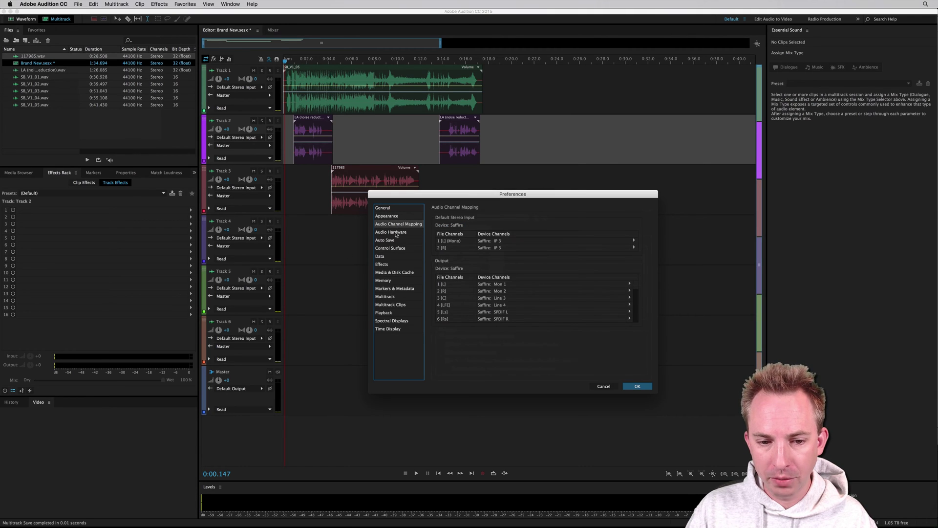
click(395, 232)
click(395, 240)
click(395, 248)
click(400, 241)
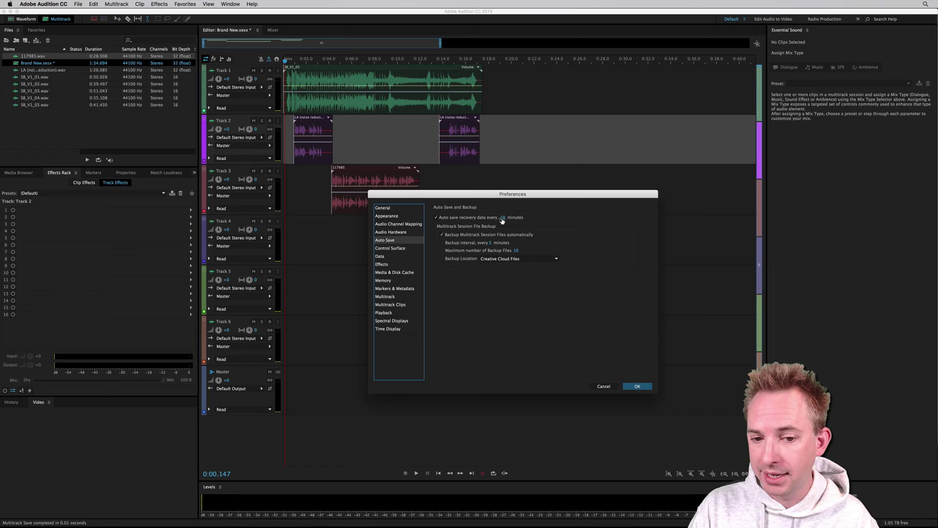
click(502, 218)
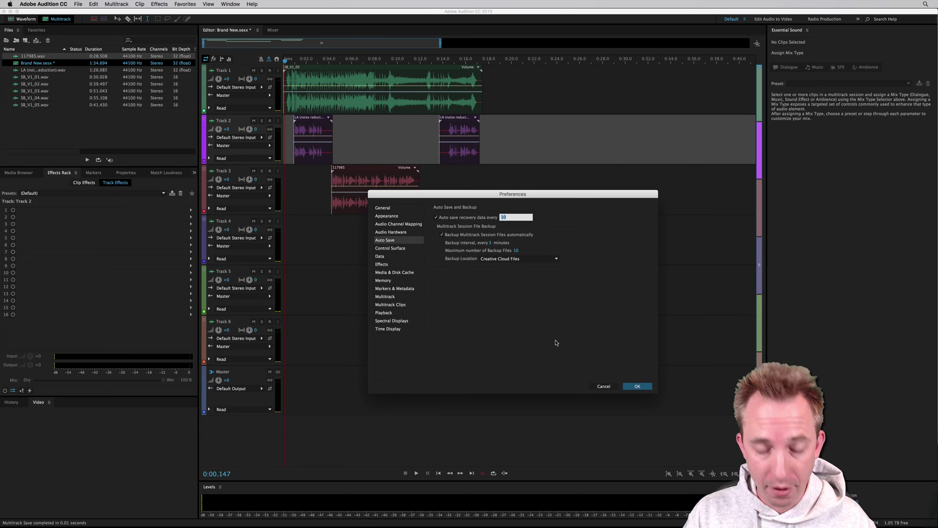
text(3)
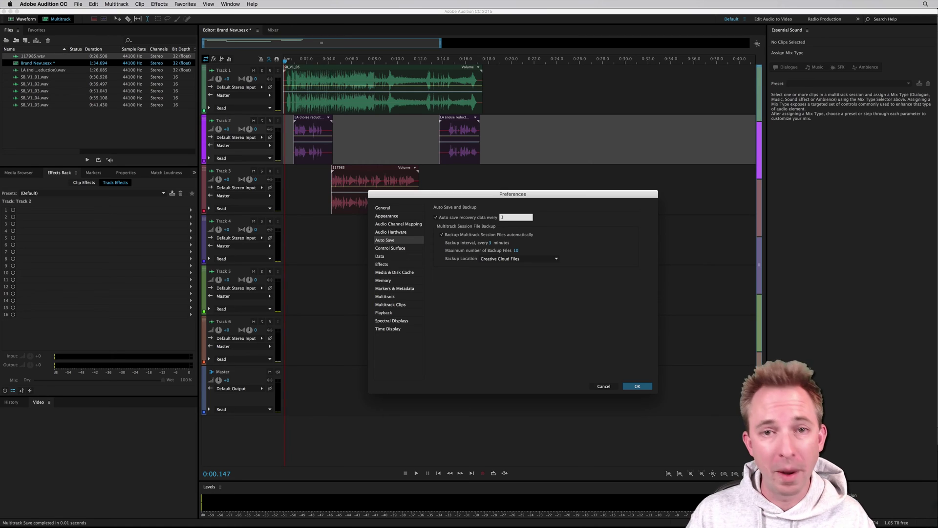
text(10)
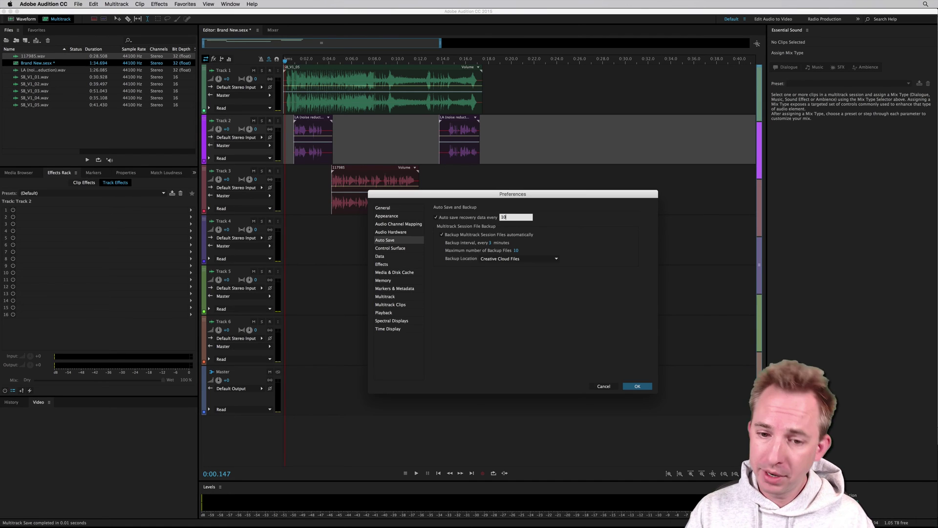
click(559, 202)
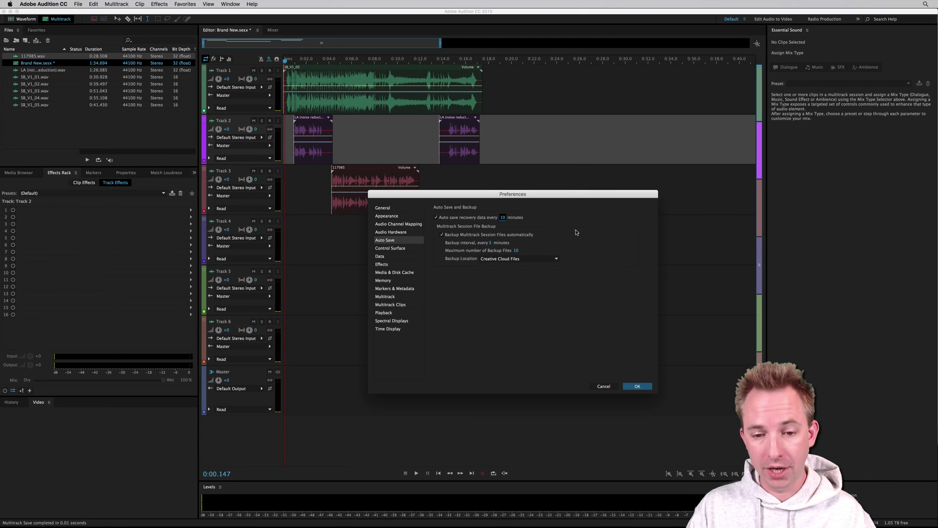
Keep Creative Cloud Files as the backup location and cancel out of Preferences.
click(494, 259)
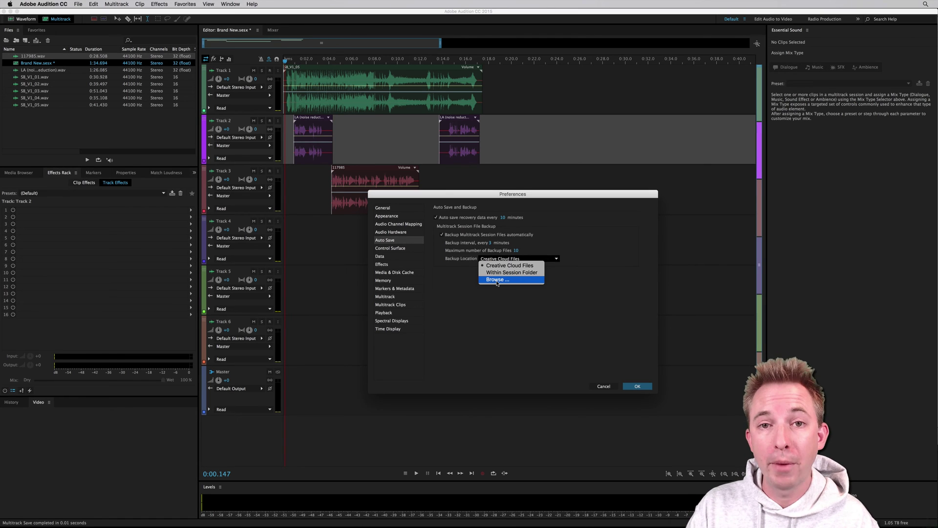
click(498, 266)
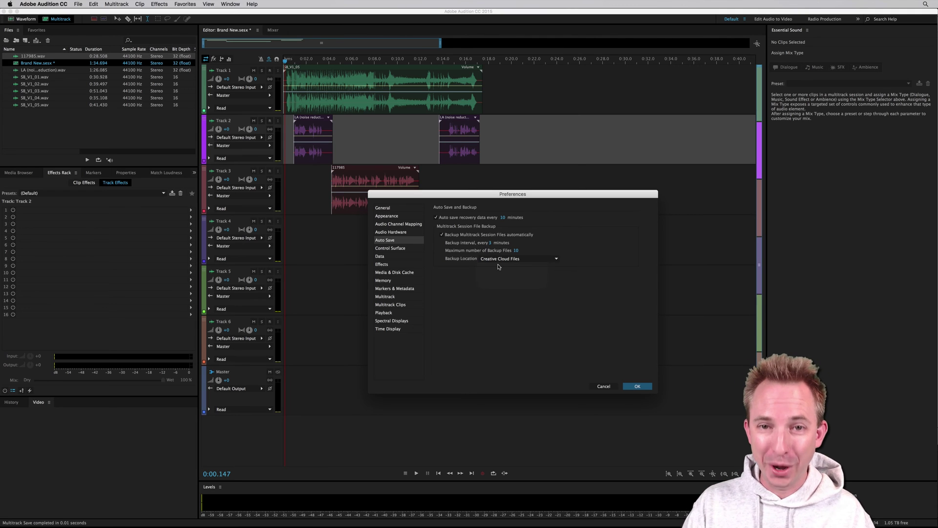
click(597, 389)
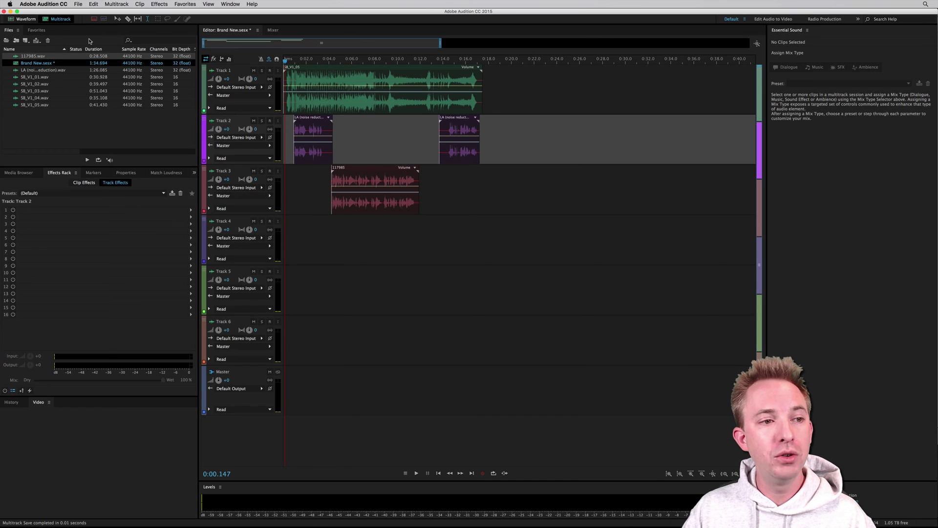
Save As over Brand New.sesx, and copy media files into the session folder with the alert silenced.
click(79, 5)
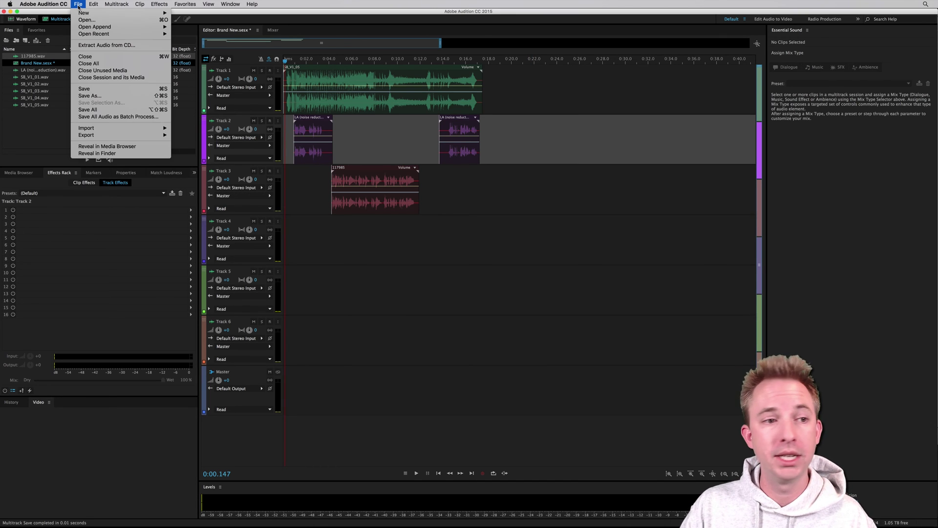
click(87, 95)
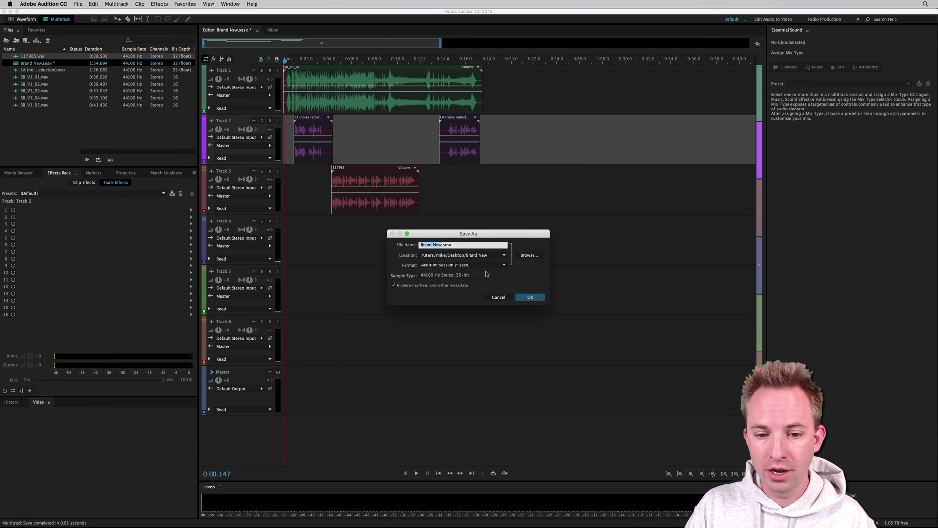
click(535, 299)
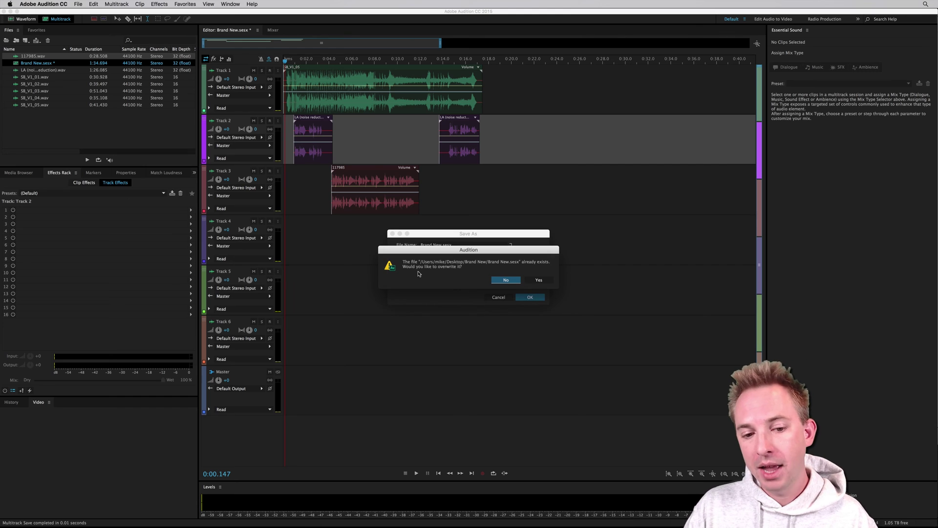
click(538, 280)
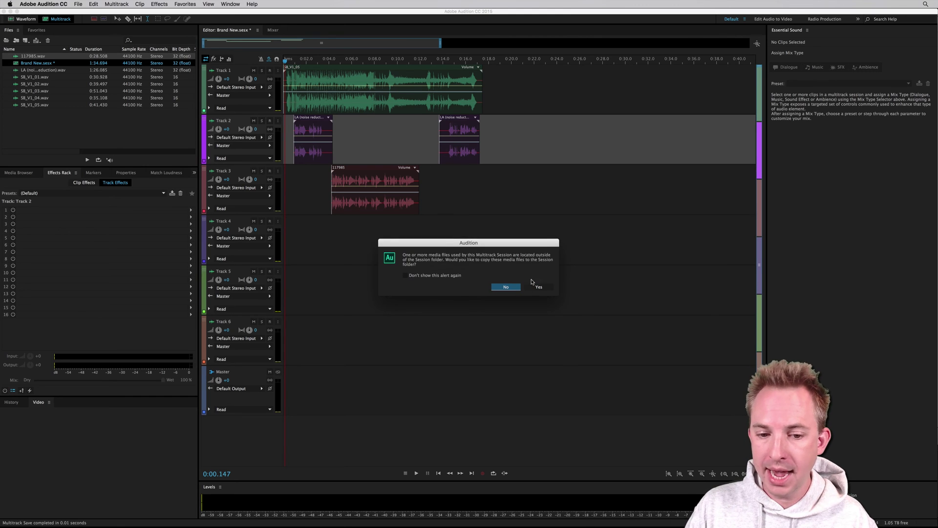
click(442, 277)
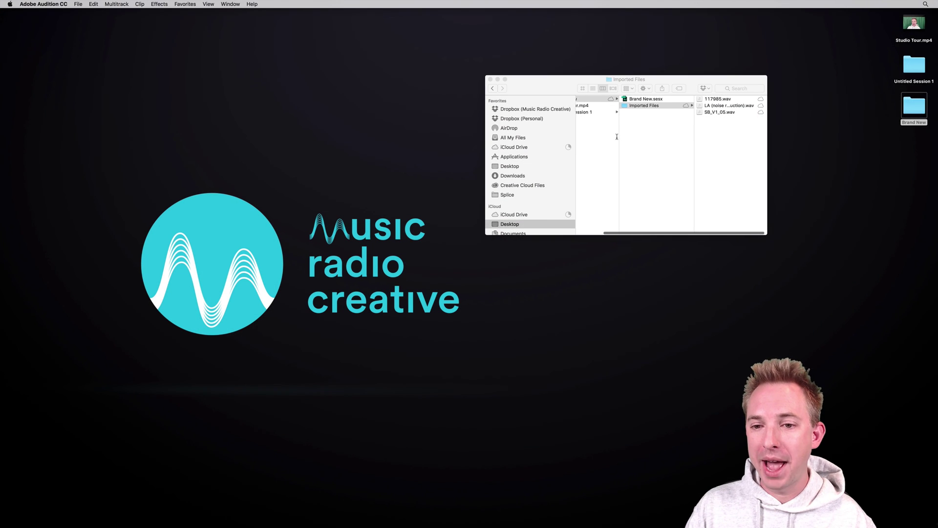
Scroll the Finder columns to check Imported Files holds 117985, LA and SB_V1_05 WAVs.
scroll(617, 137, left, 3)
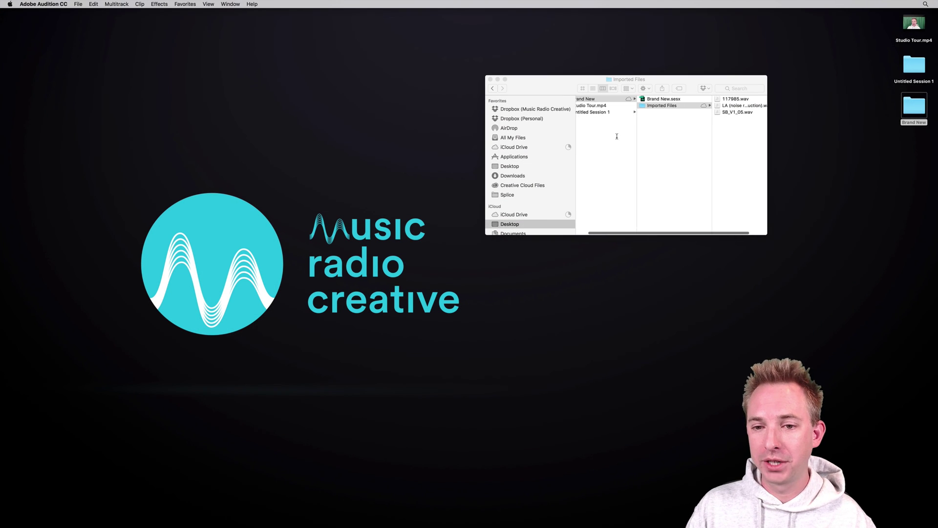
scroll(677, 99, right, 2)
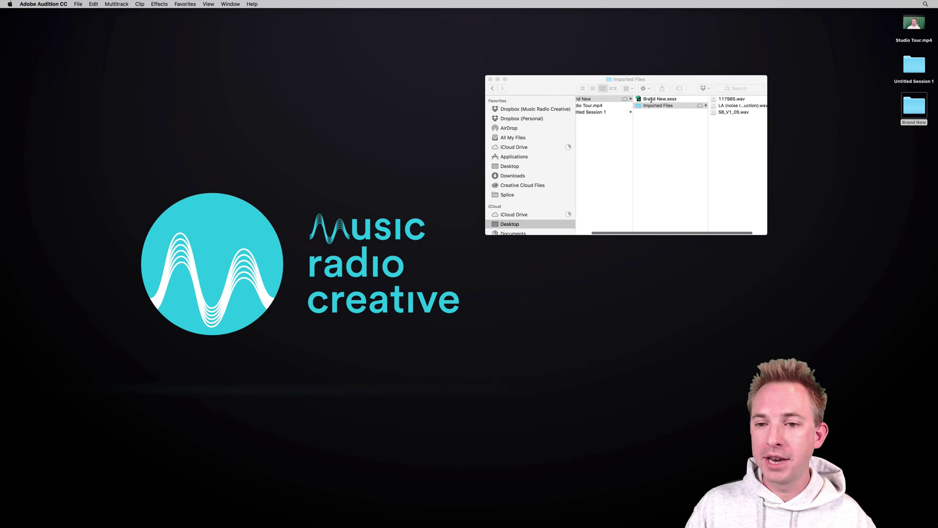
scroll(672, 102, right, 3)
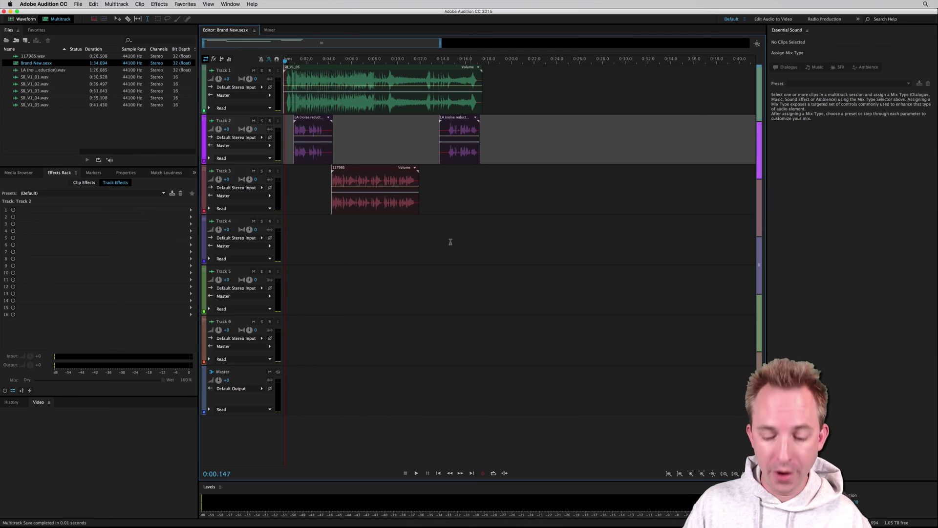
Reset all warning dialogs in General preferences, then bring up Save As for Brand New.sesx.
click(63, 5)
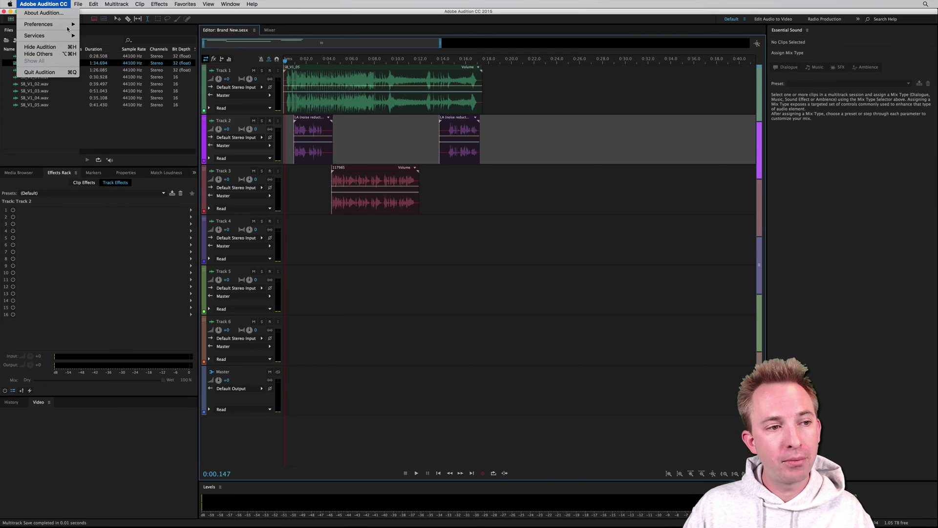
click(95, 24)
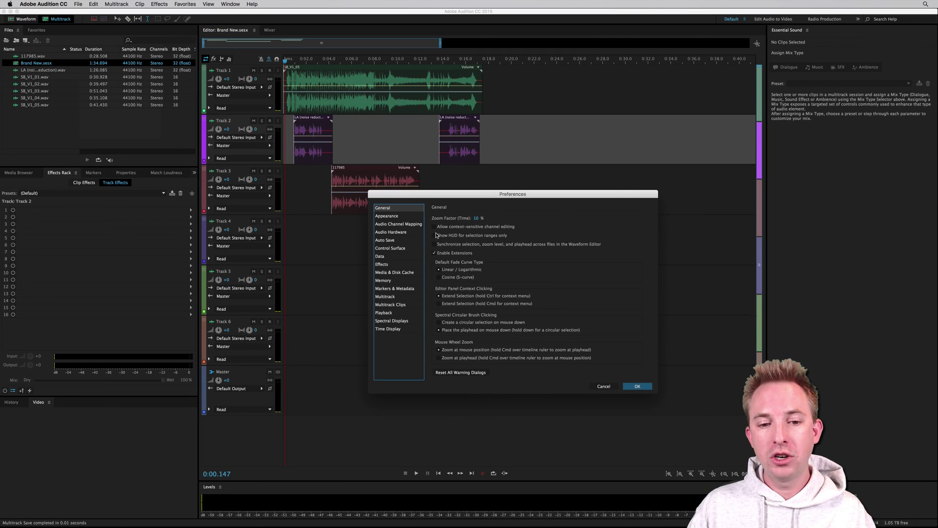
click(454, 373)
click(540, 283)
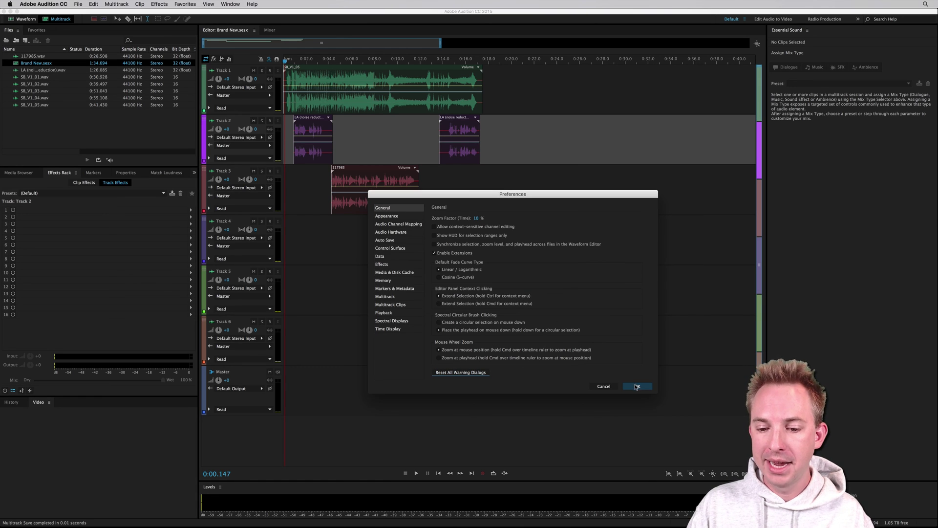
click(637, 386)
key(super+s)
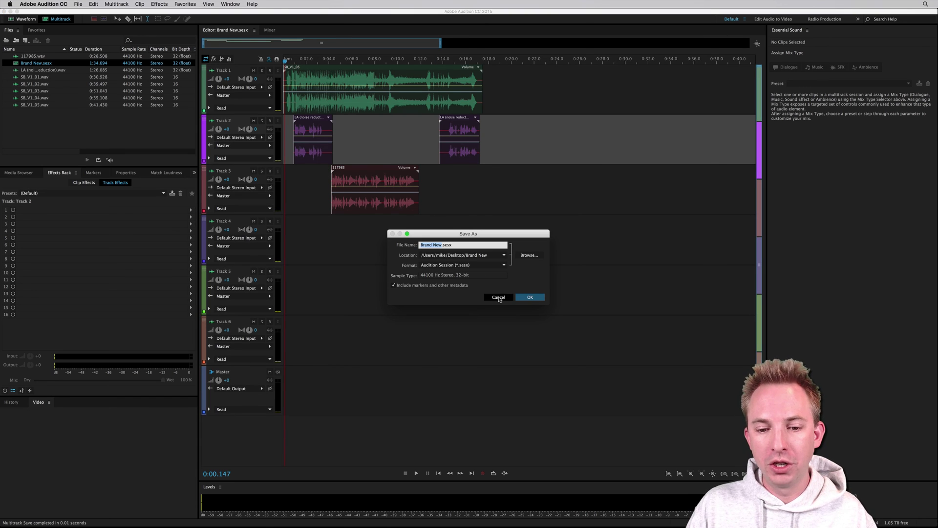
Cancel the Save As dialog to return to the Brand New multitrack session.
click(498, 297)
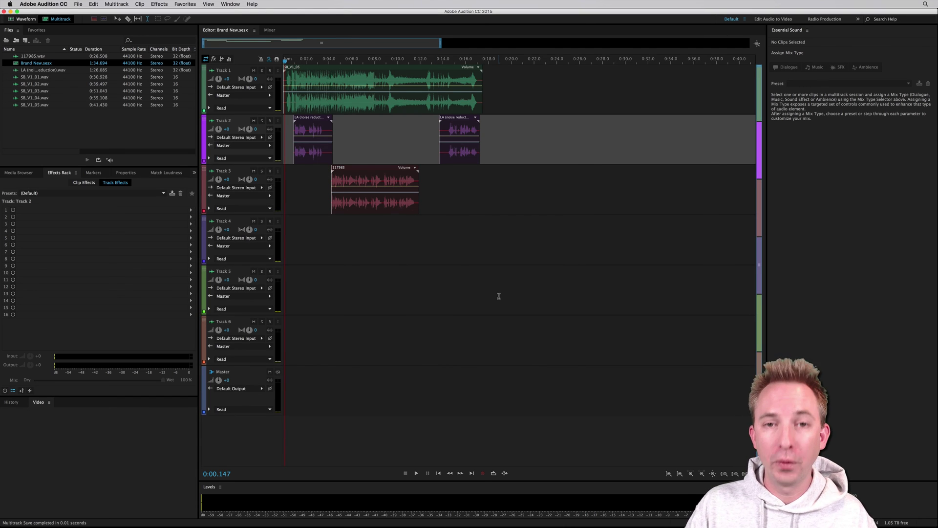